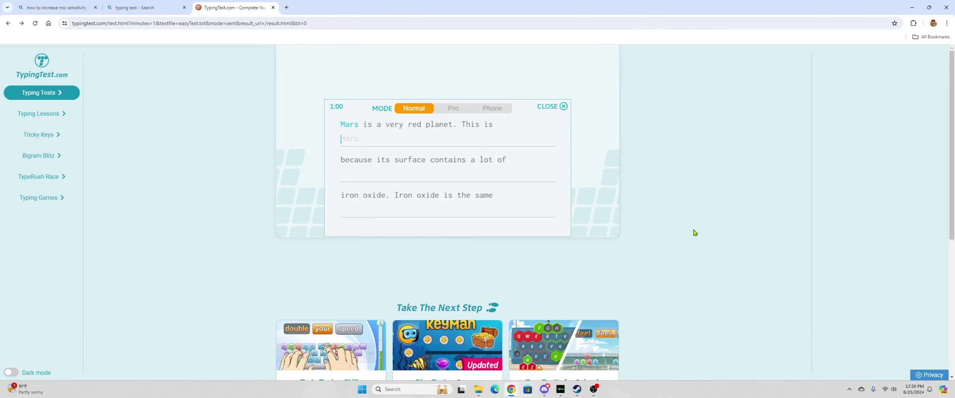
Step: Type the passage beginning 'Mars is a very red planet' into the timed test, fixing typos
scroll(694, 232, "down", 5)
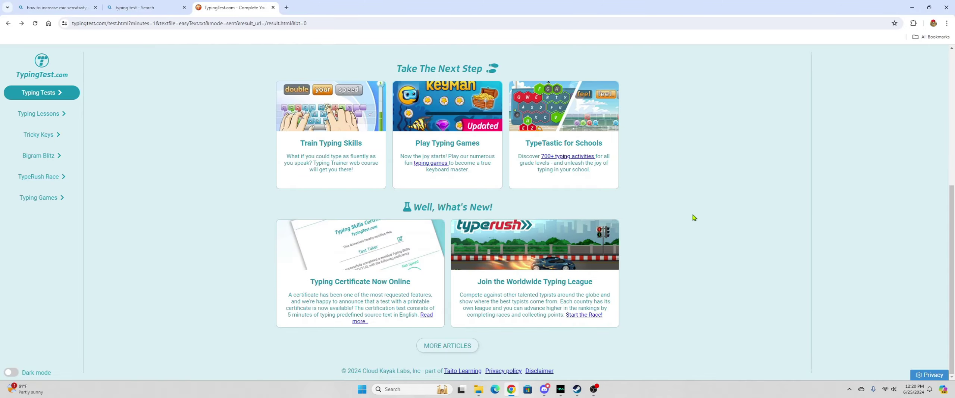
scroll(683, 228, "up", 5)
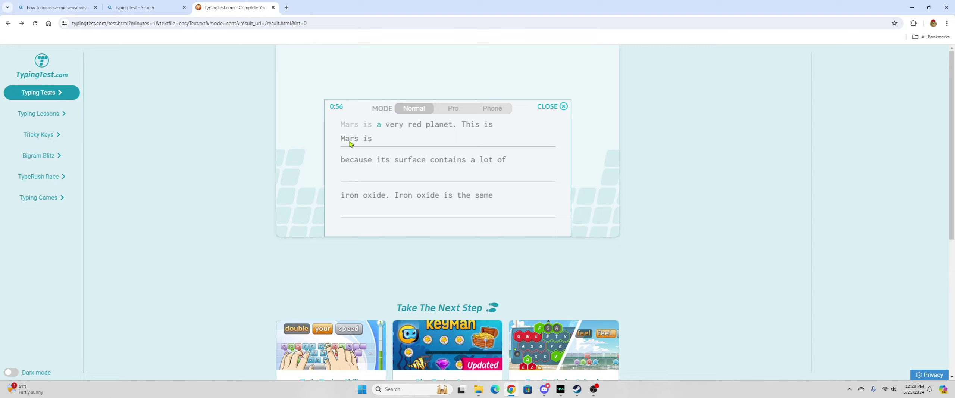
type("very red plan    et")
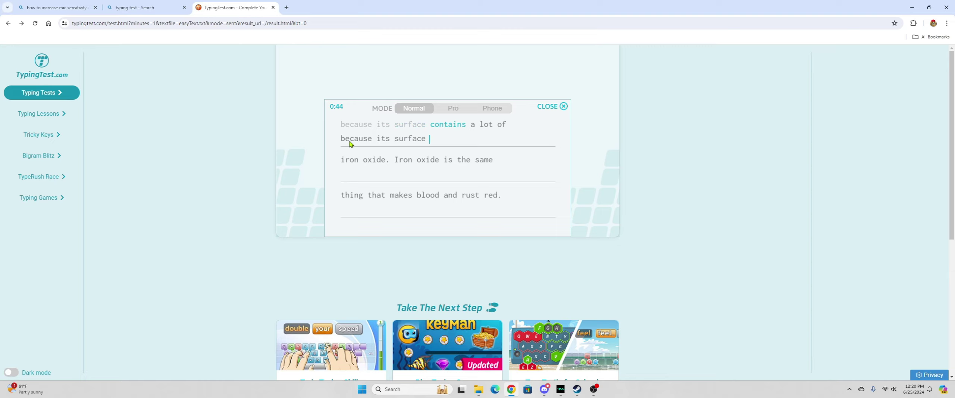
type("contains a a of ")
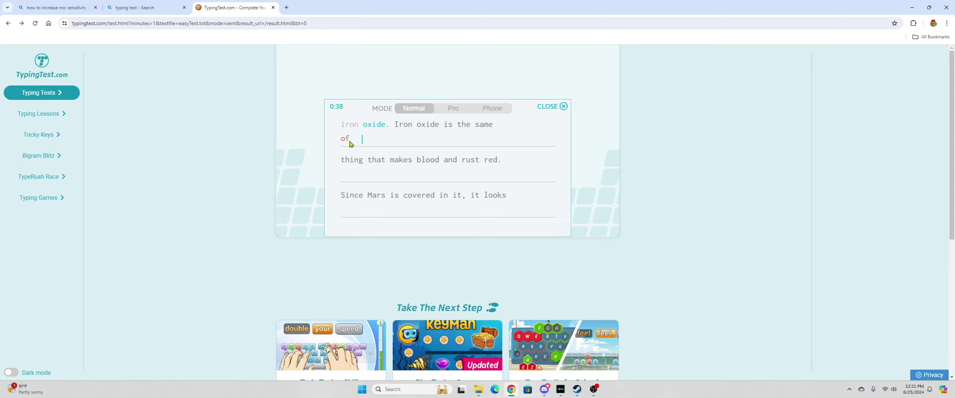
type("of  oxide IROMN ocidew is the same thi")
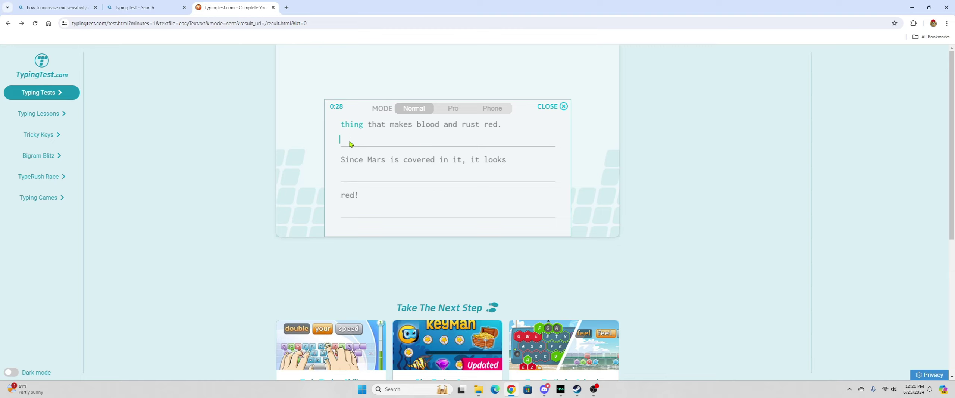
type("ng that makes blood and rust redf")
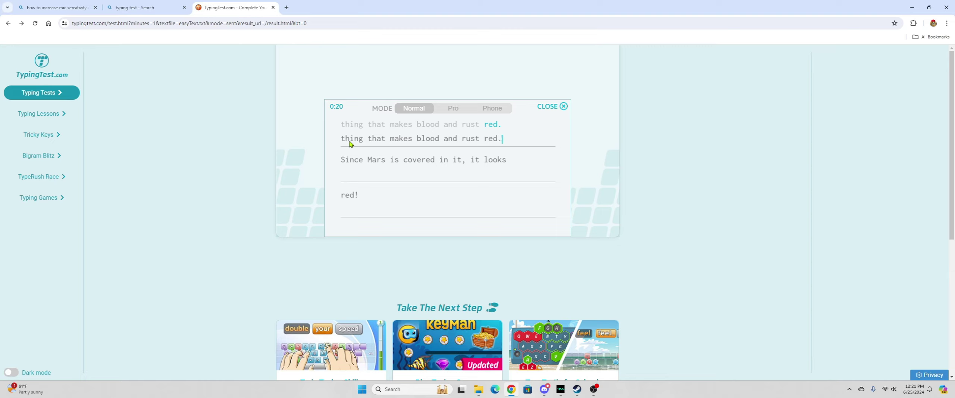
type(" since Maer")
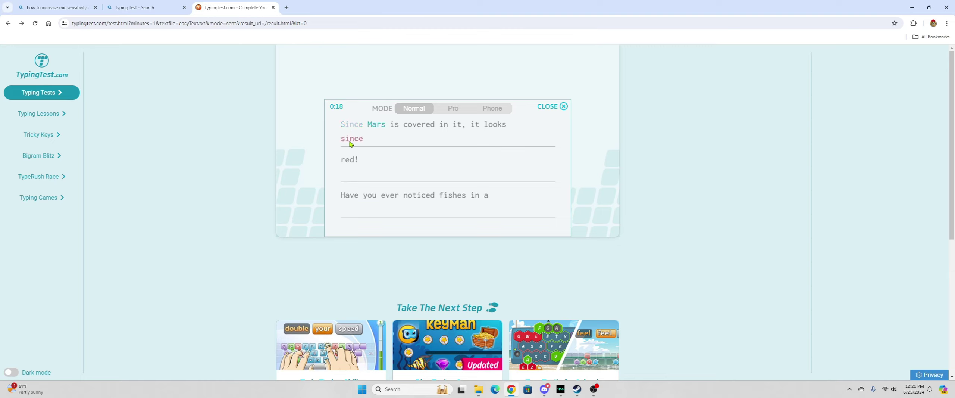
key("BackSpace")
key("BackSpace")
type("rs iscovcerd in i")
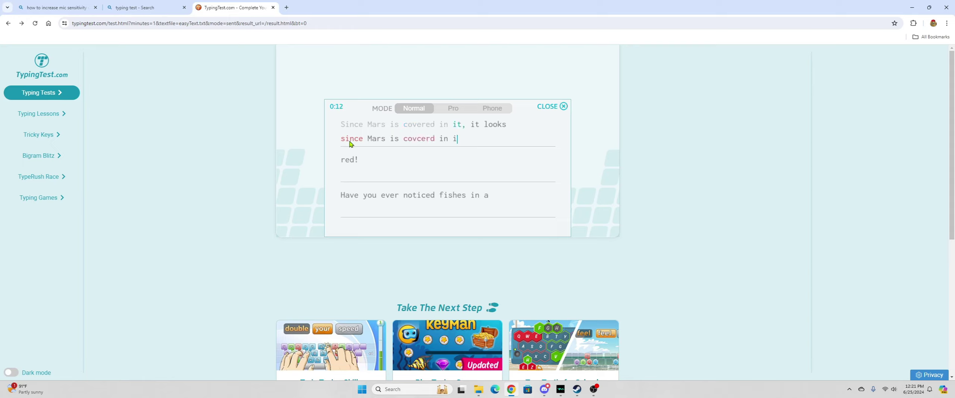
type("t, itlooks red")
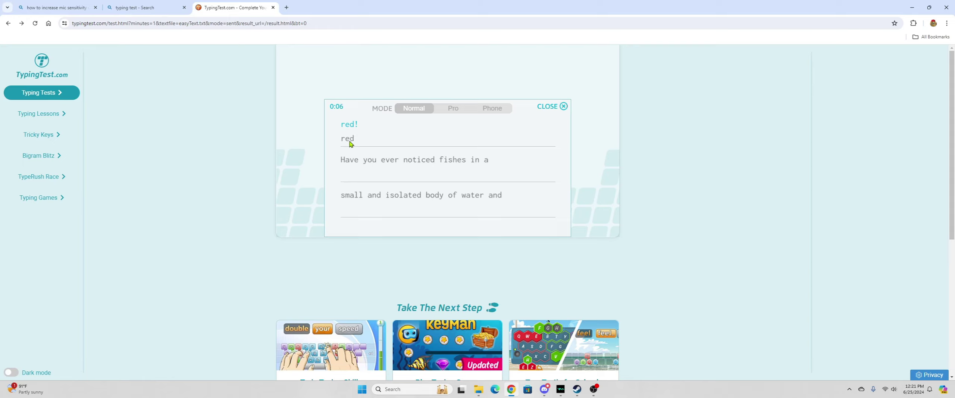
type("! Hc")
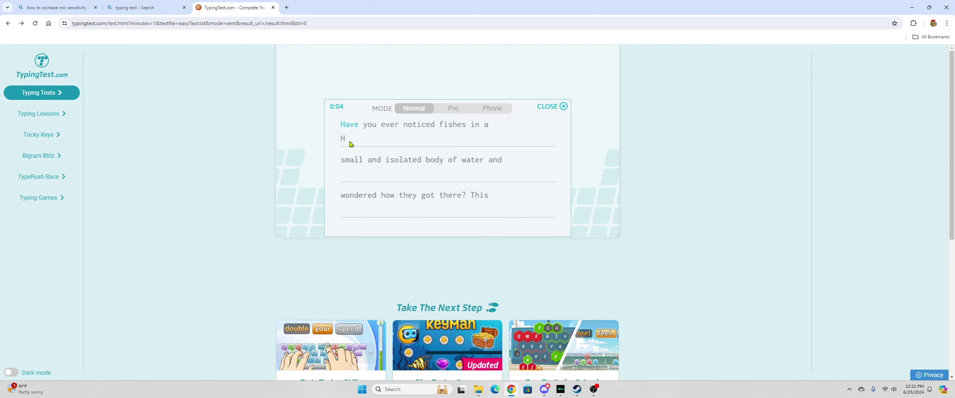
key("BackSpace")
Step: Keep typing 'ave you eve' until time expires, reaching 38 WPM at 61% accuracy
type("ave you eve")
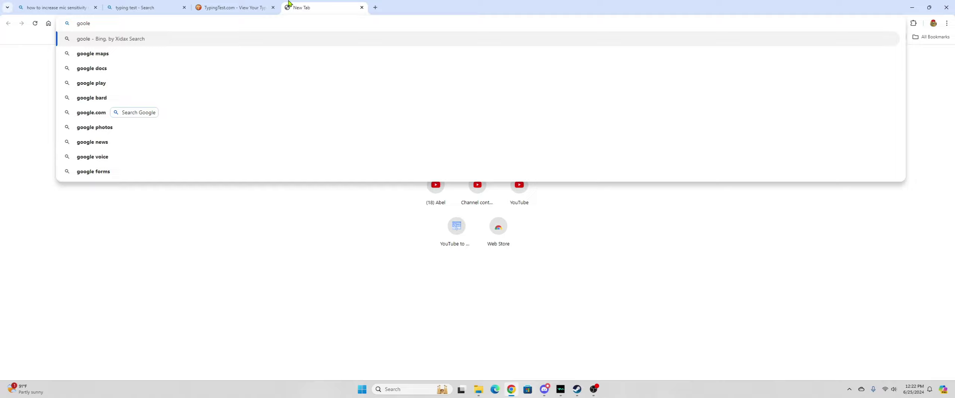
Step: Fix the address-bar text to 'google docs' and run the search
key("BackSpace")
key("BackSpace")
type("dlew")
key("BackSpace")
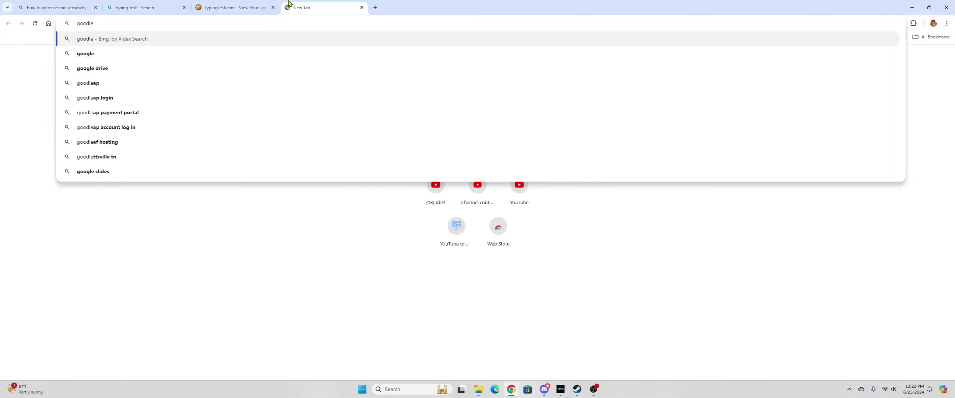
key("BackSpace")
key("BackSpace")
key("BackSpace")
type("gle docs")
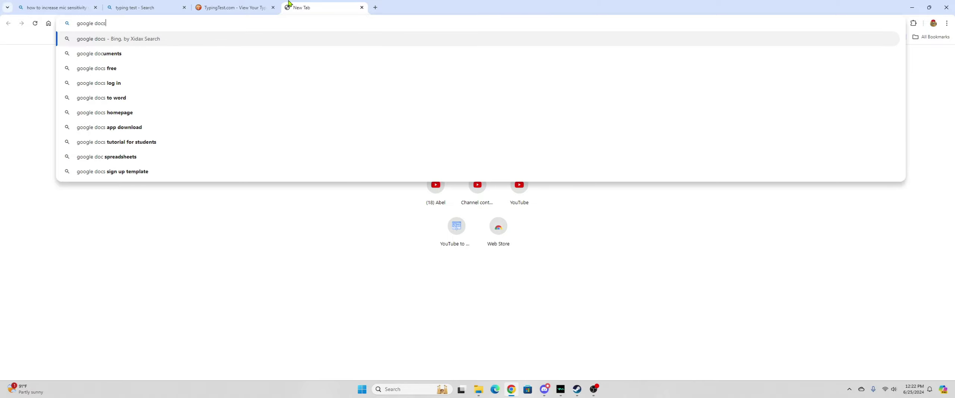
key("Return")
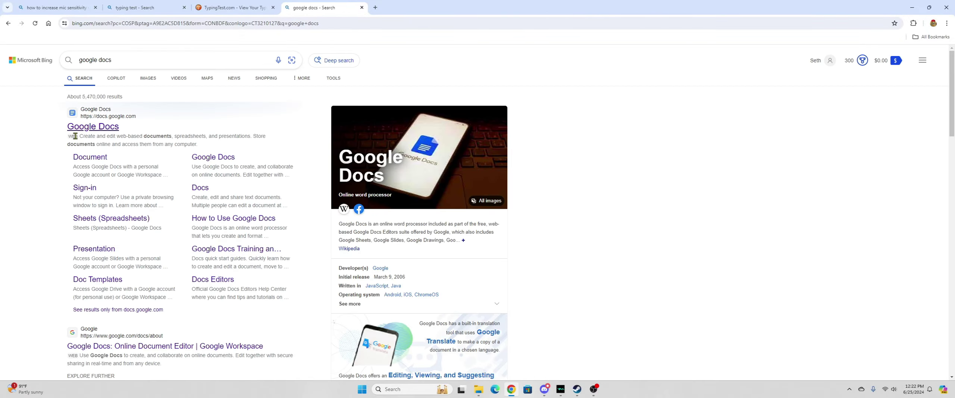
Step: Go to the Google Docs site from the results and create a Blank document
left_click(79, 128)
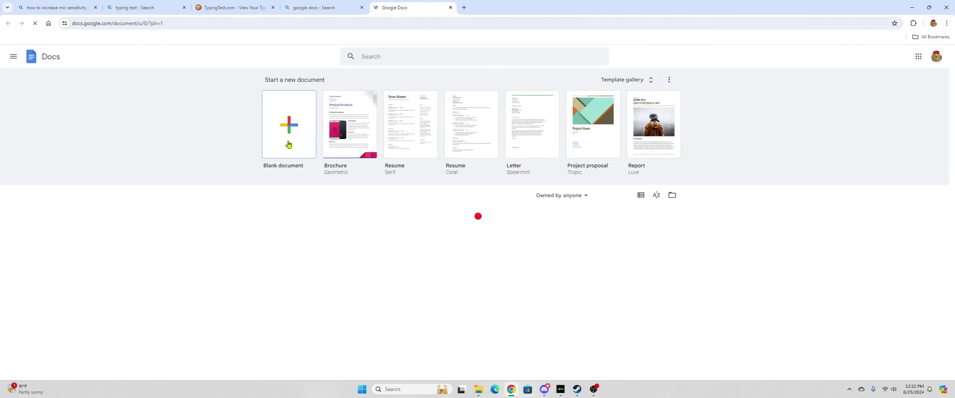
left_click(289, 146)
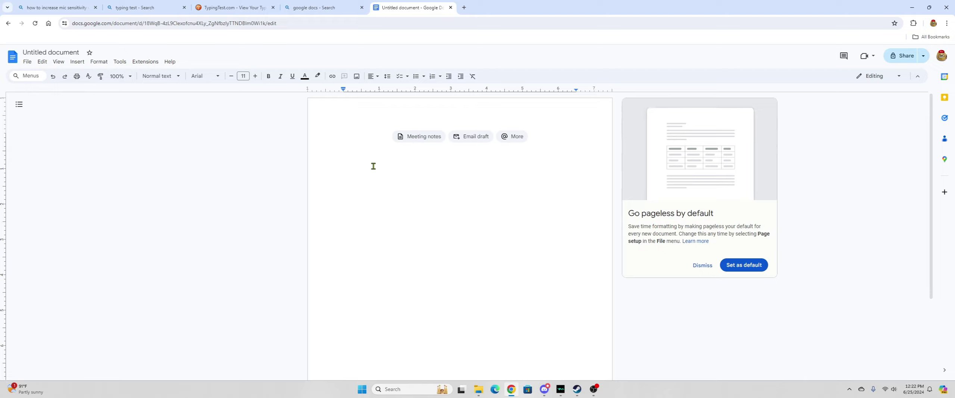
Step: Type the butter story, from 'There once was a man who ate butter' to 'on the spot.'
type("There once was a mand who ate ")
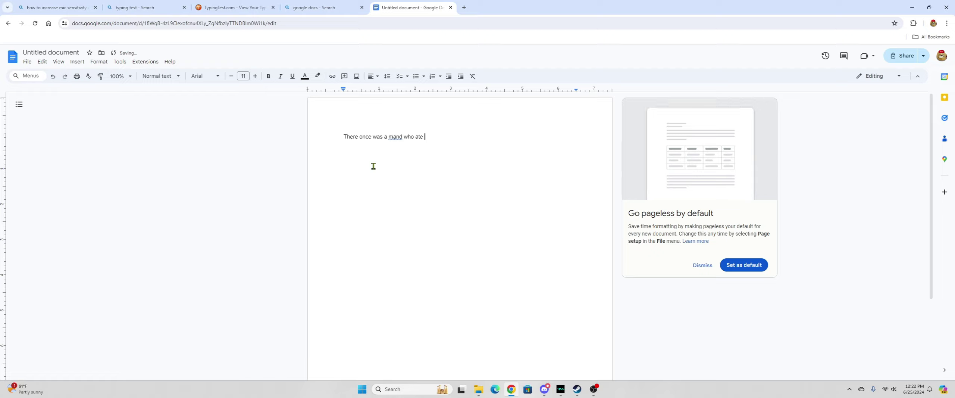
type("butter and then he doed ")
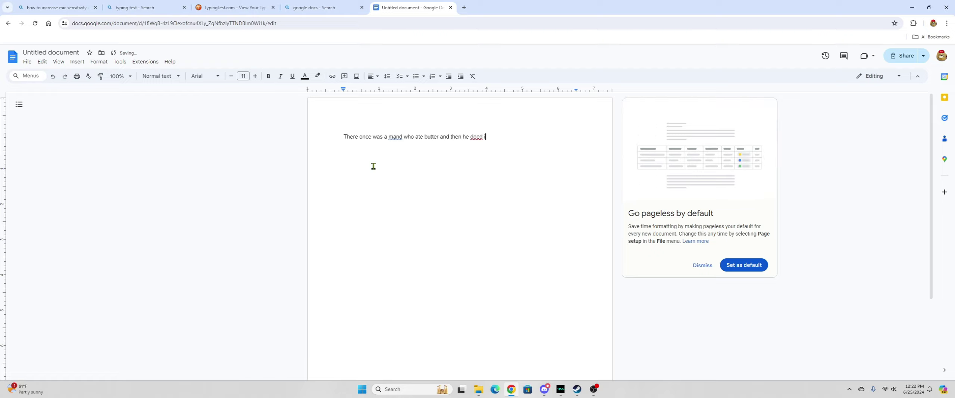
type("in hu")
key("BackSpace")
key("BackSpace")
type("is ")
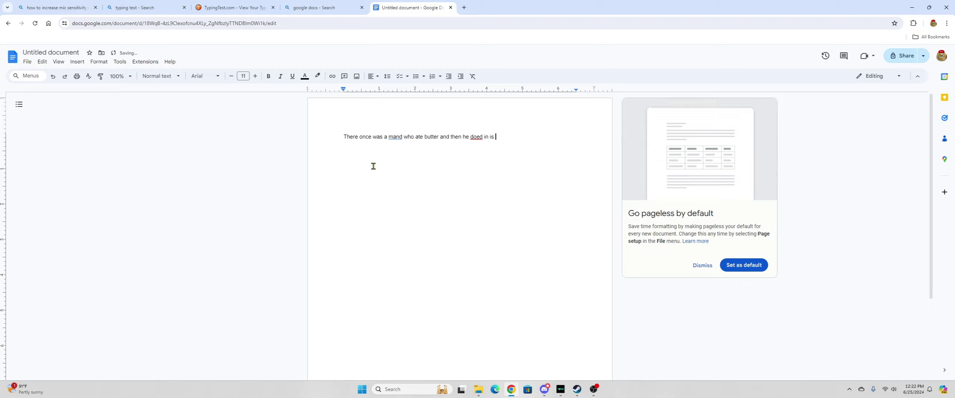
type("bed the ")
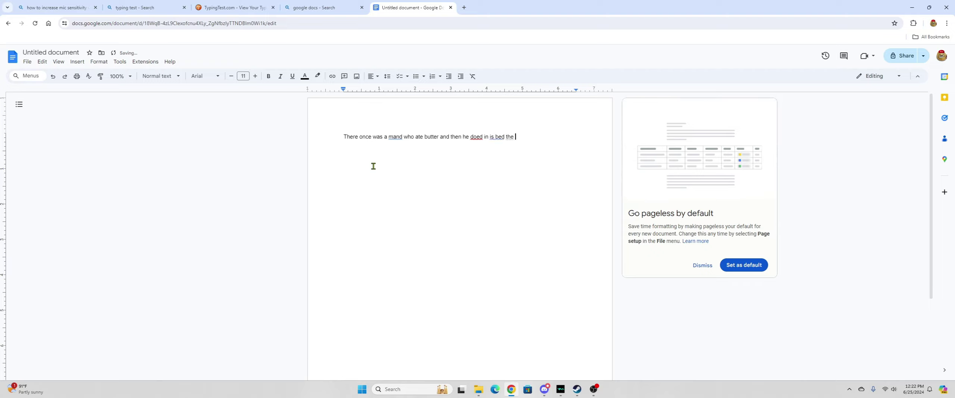
type("next day this ")
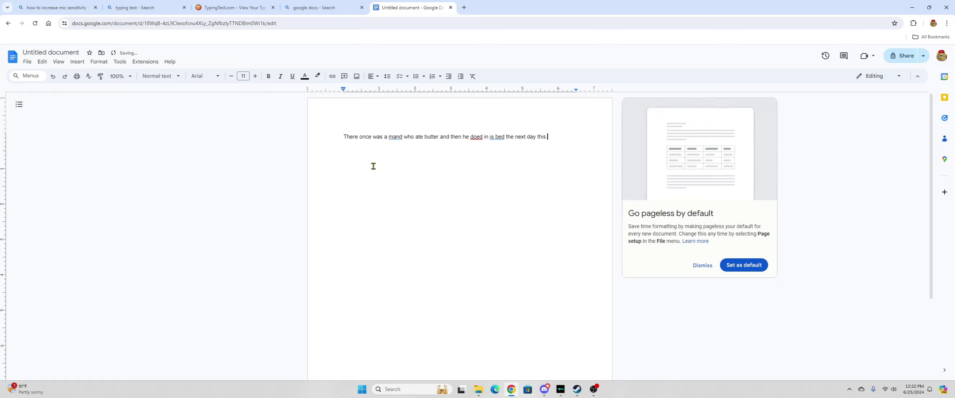
type("story is very o")
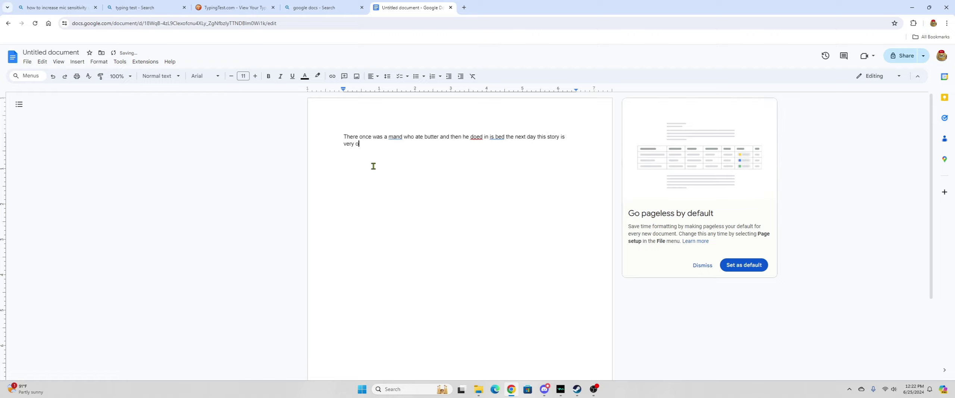
type("good an")
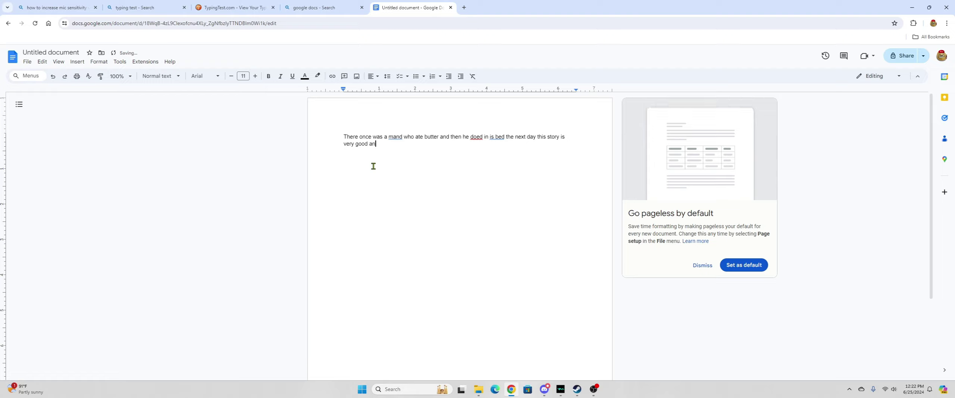
type("d I am so good ")
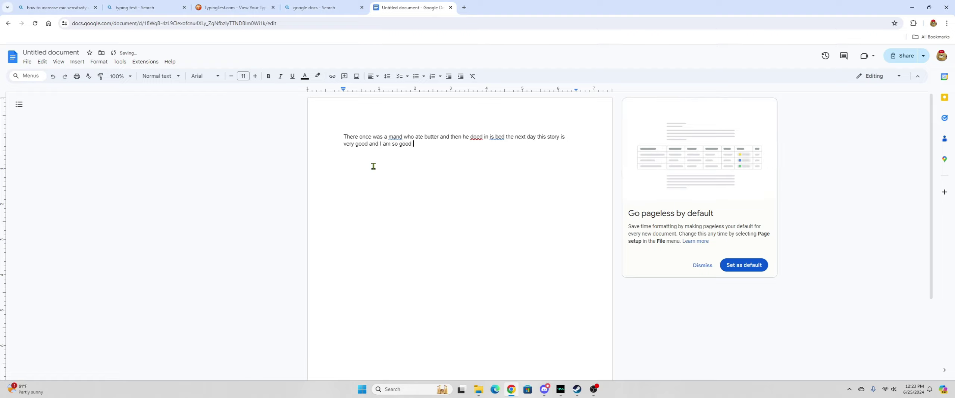
type("at coming ")
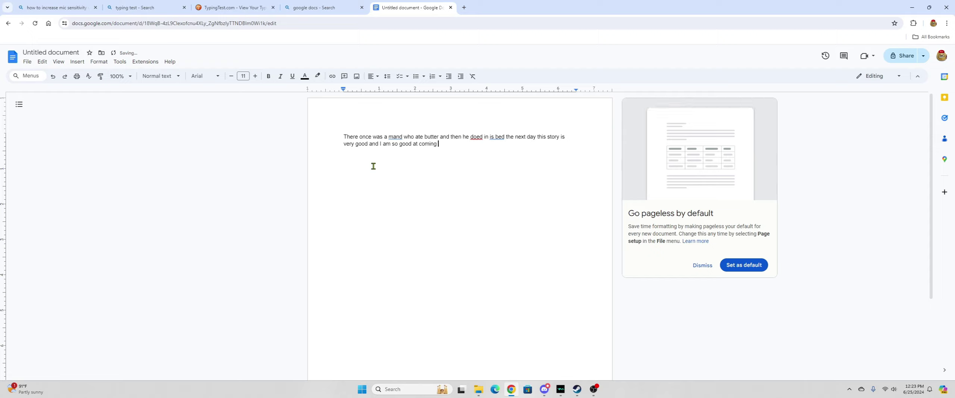
type("up whith a story t")
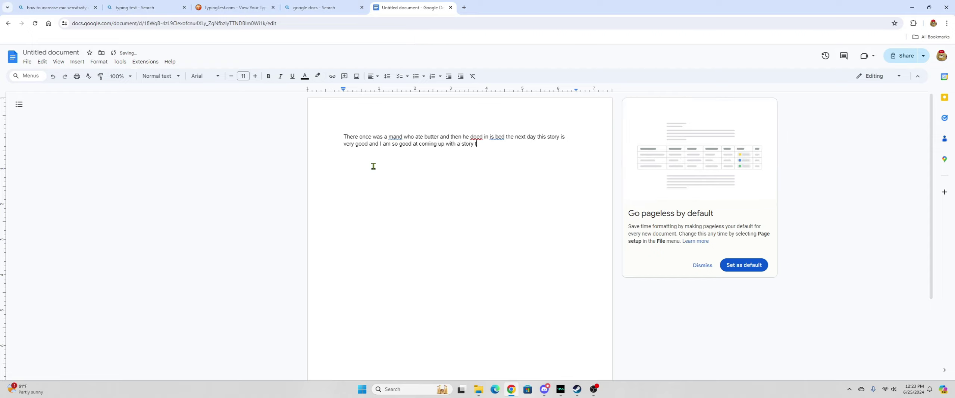
type("po type t")
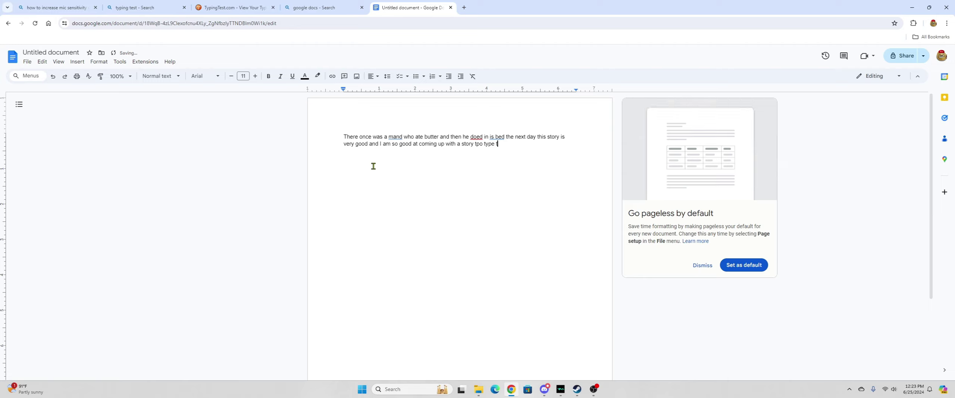
type("hat i can spell reaqll")
key("BackSpace")
key("BackSpace")
key("BackSpace")
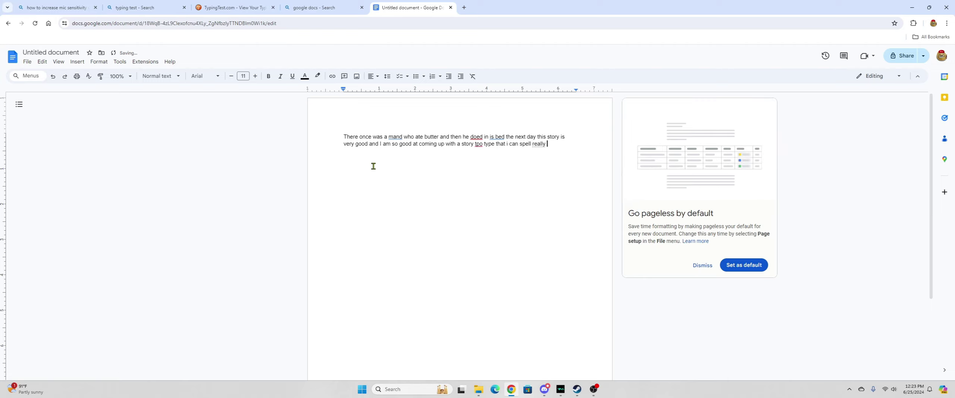
type("lly fact on")
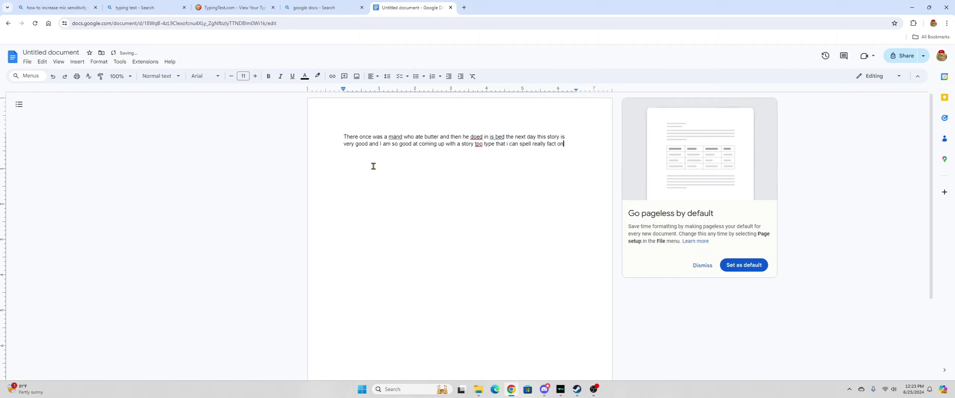
type(" the spao")
key("BackSpace")
key("BackSpace")
key("BackSpace")
type("pot.")
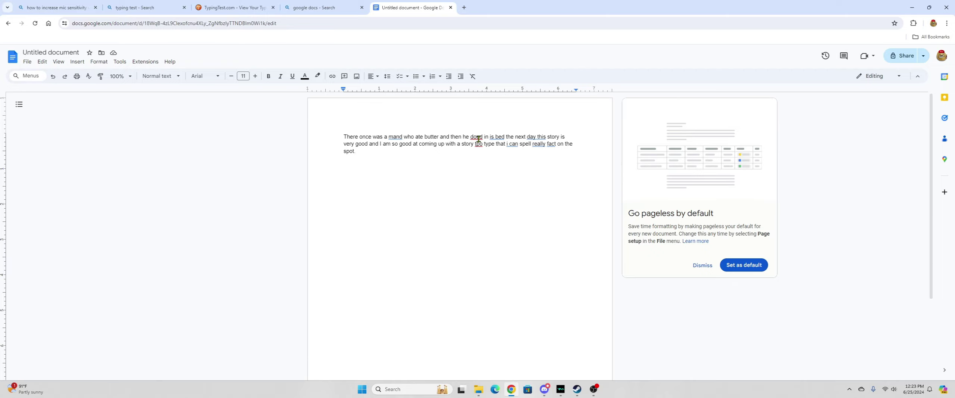
Step: Return to the TypingTest.com tab and review the 38 WPM, 61%, 23 WPM net score
left_click(328, 7)
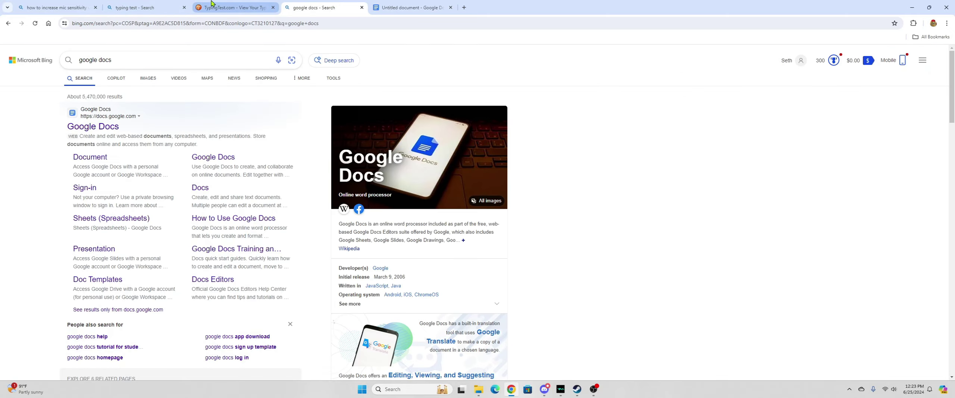
left_click(211, 4)
scroll(355, 243, "down", 5)
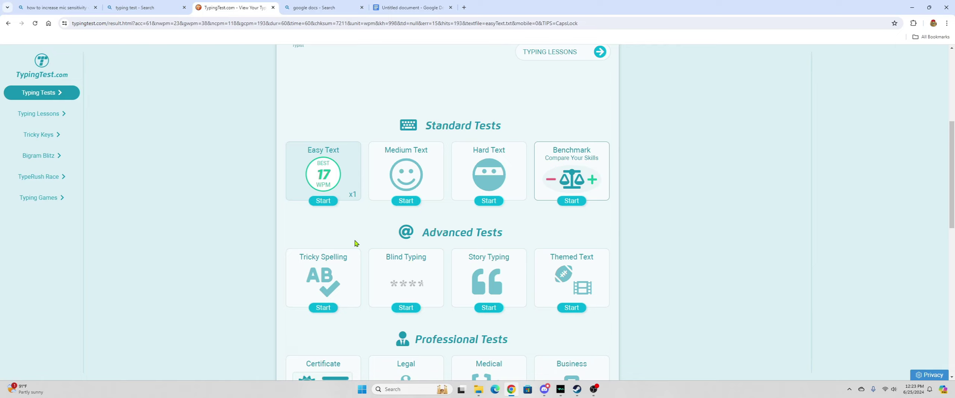
scroll(354, 243, "up", 5)
scroll(354, 242, "down", 5)
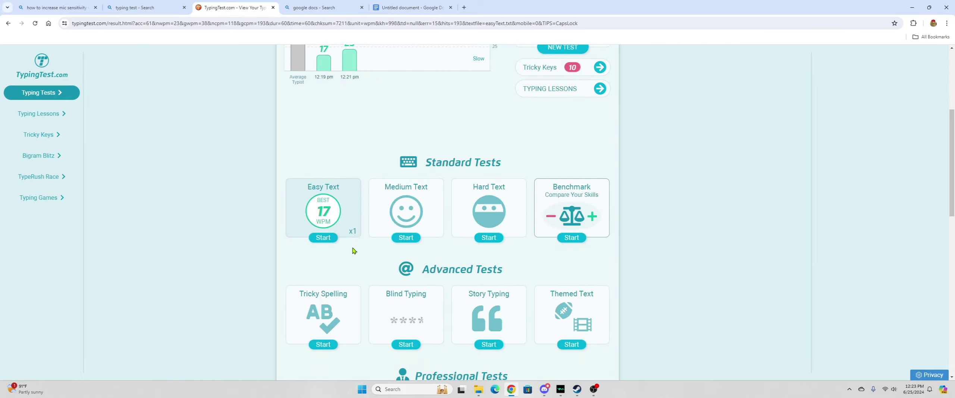
scroll(351, 246, "down", 7)
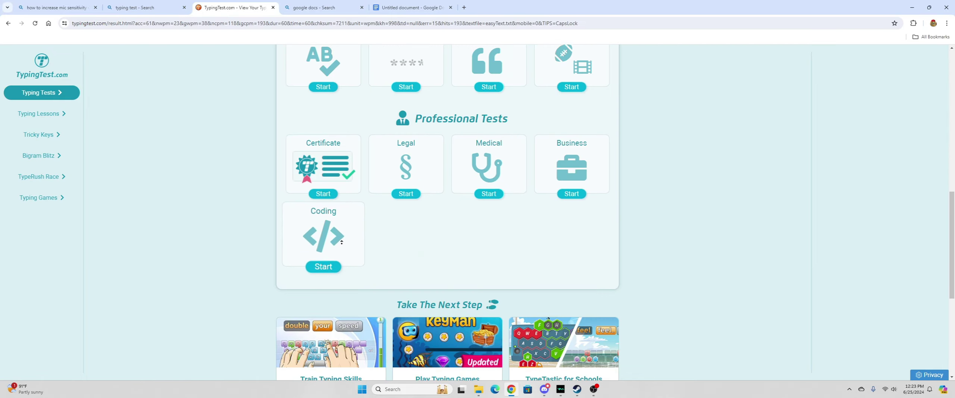
scroll(690, 214, "up", 12)
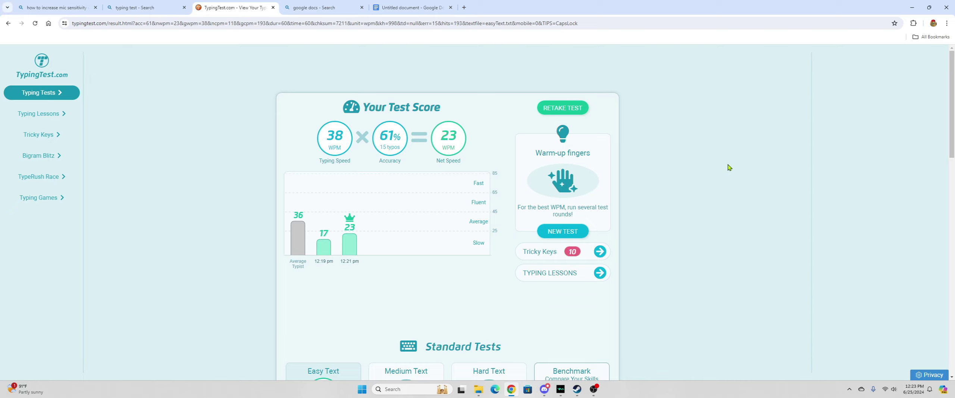
Step: Retake the Easy Text test and type the Switzerland guinea pig passage, scoring 29 WPM net
left_click(571, 108)
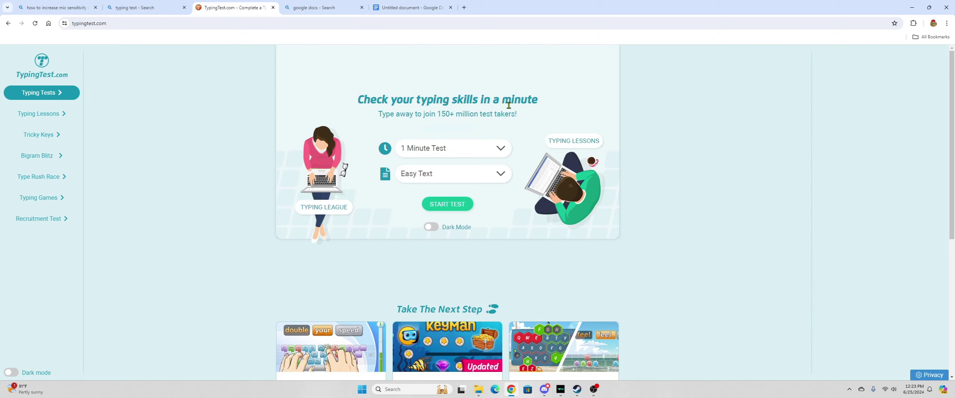
left_click(454, 201)
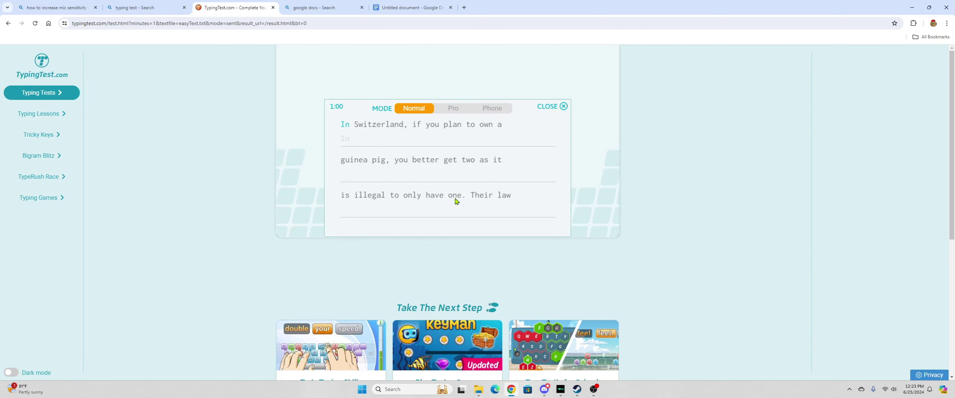
type("In ")
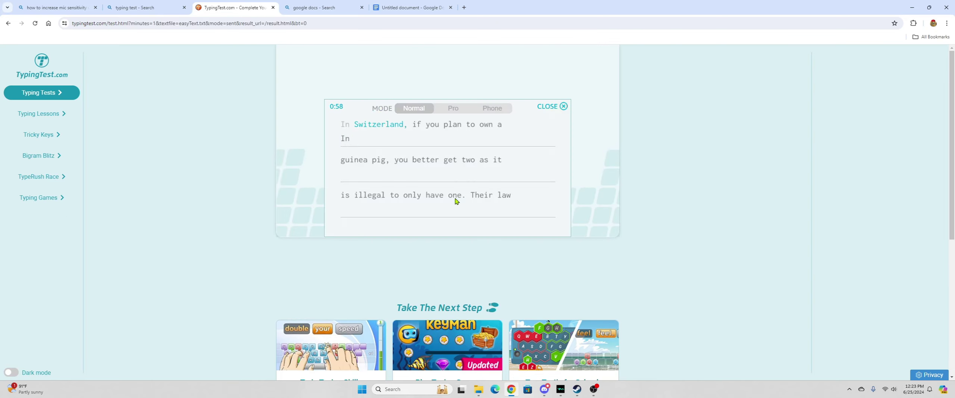
type("Switzerland, if you plan t")
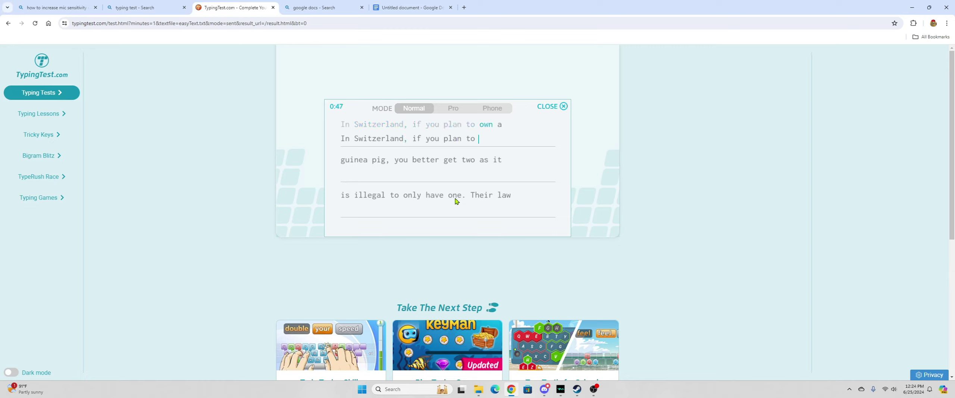
type("own a ")
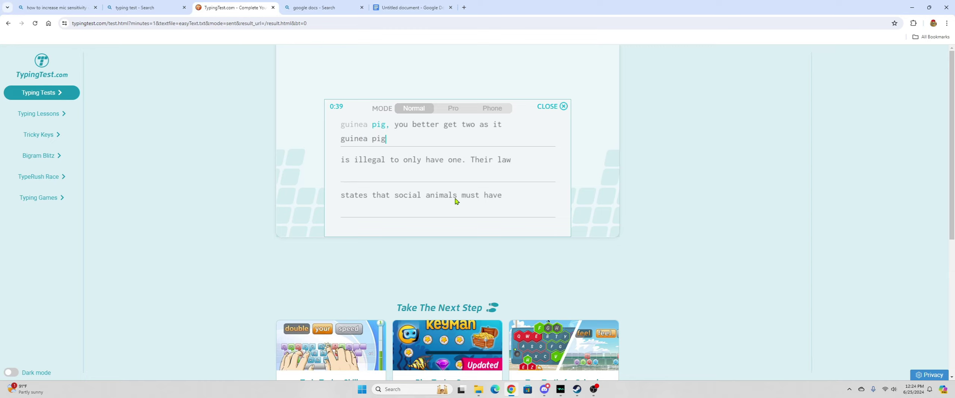
type(", you better ge")
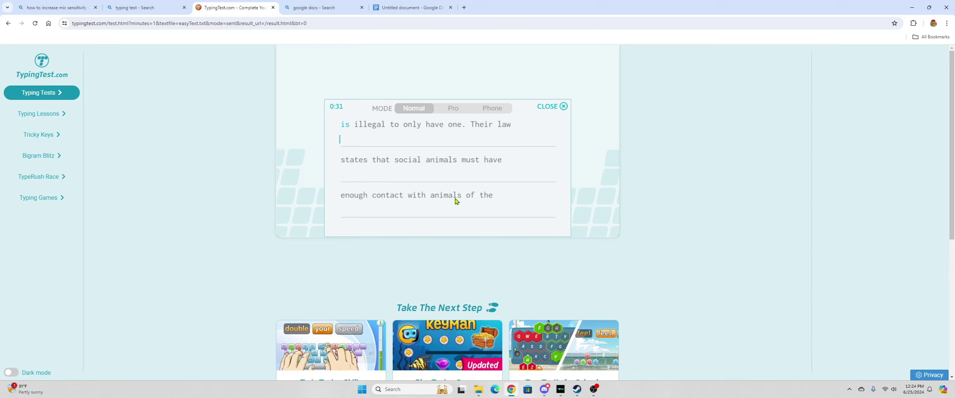
type("is illegal to onp;y have one")
key("BackSpace")
key("BackSpace")
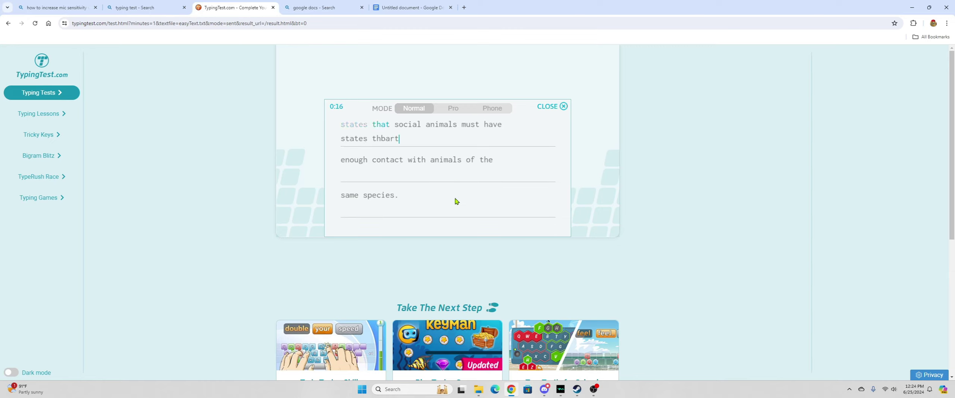
type(" soclail anim als")
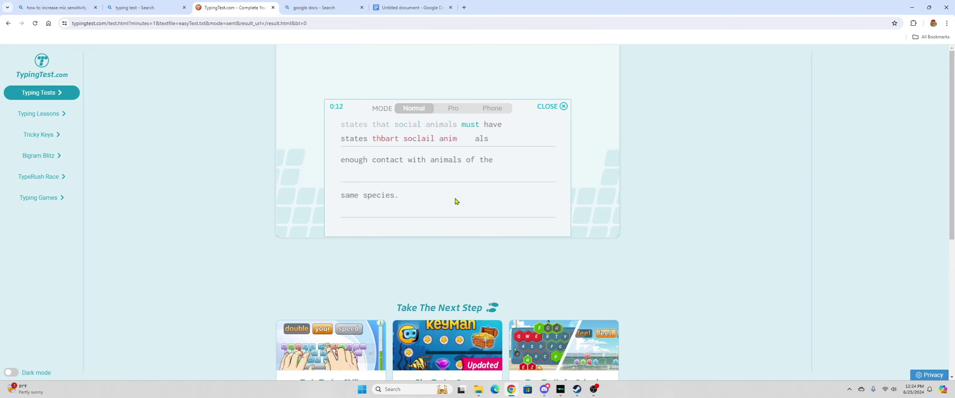
type(" must have ")
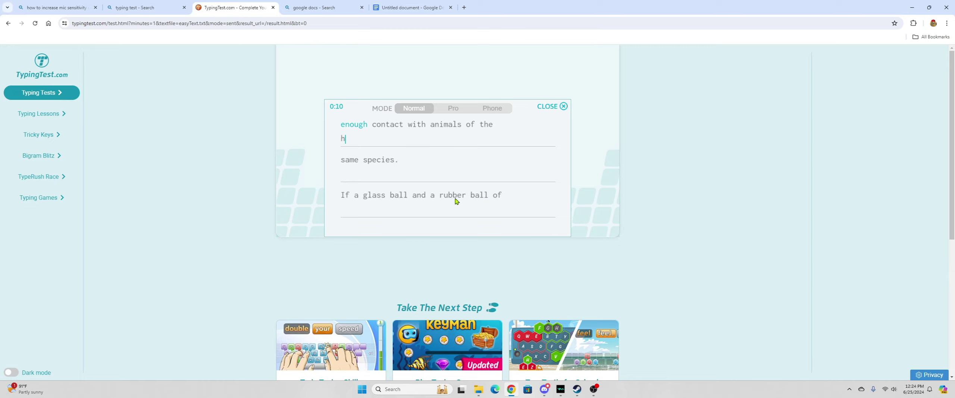
type("contact with ")
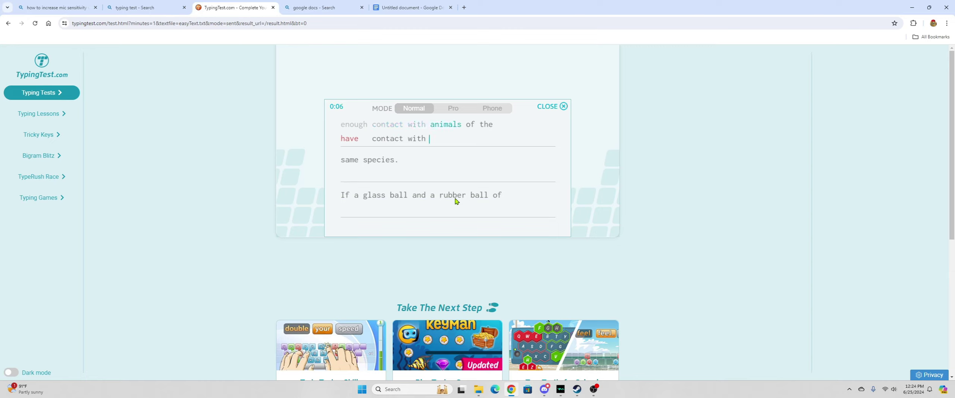
type("animalsa of the smae ")
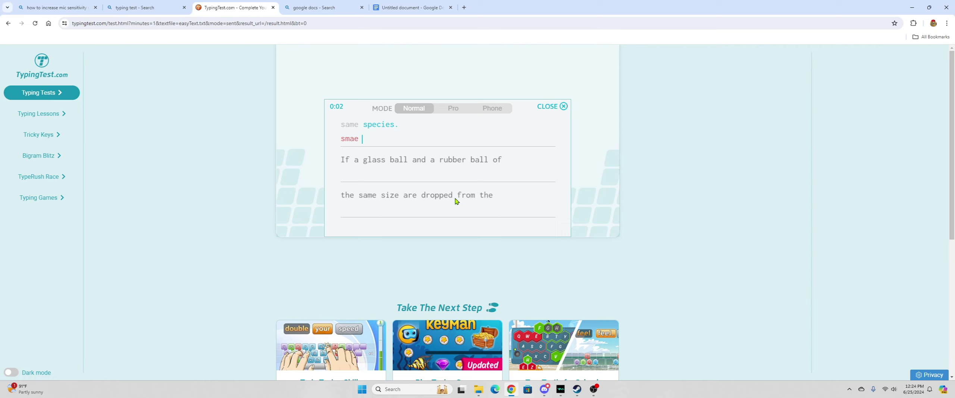
type("p")
key("BackSpace")
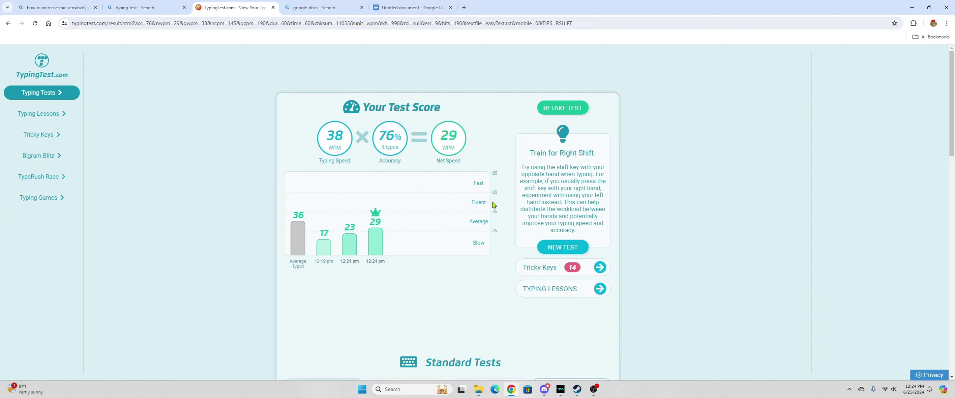
Step: Retake and start a new one-minute Easy Text test, loading the Parrots passage
left_click(550, 107)
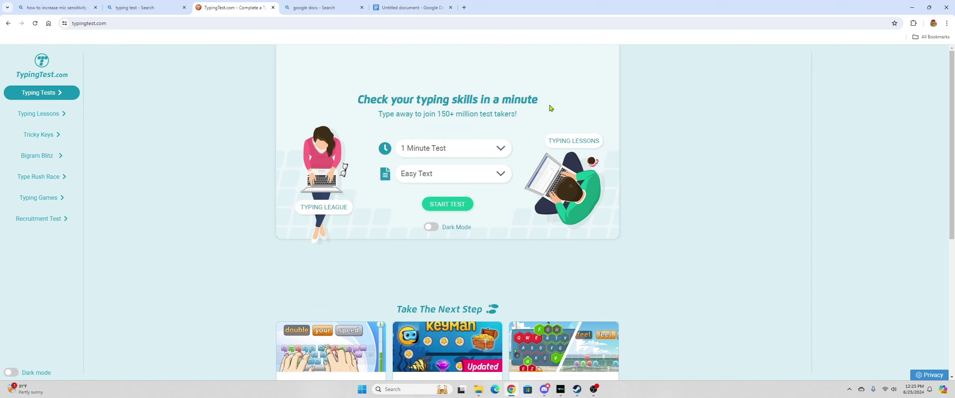
left_click(448, 208)
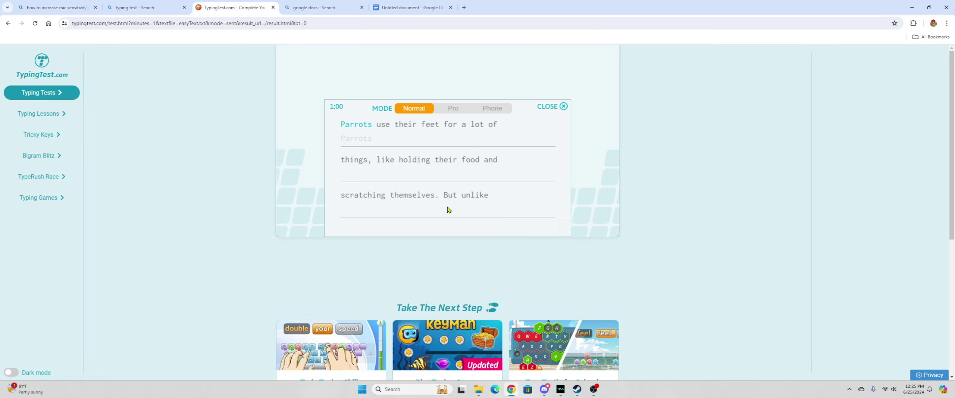
Step: Reload for the blue whale passage and type it until the timer ends
left_click(37, 23)
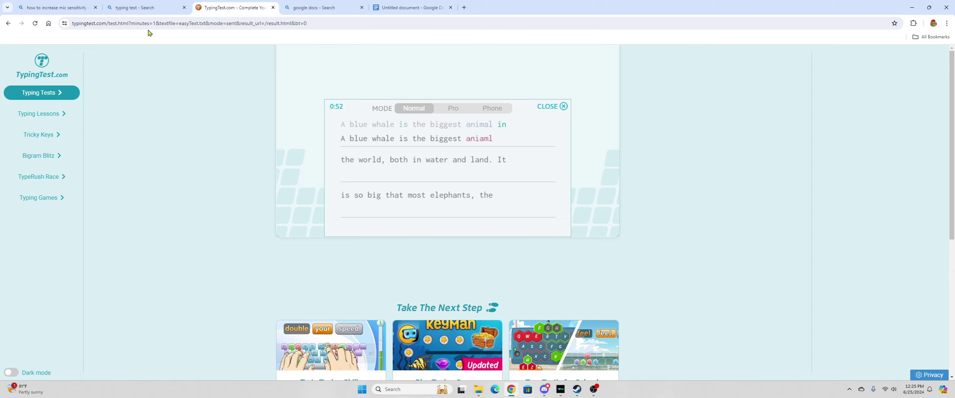
type("the world")
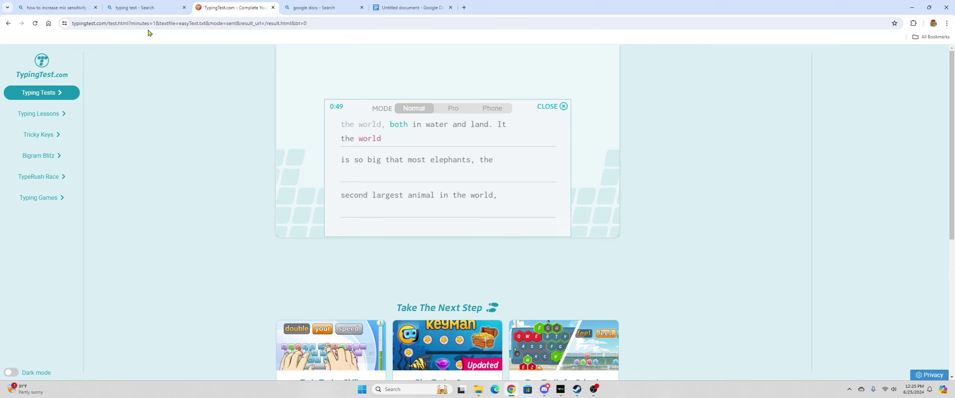
type(" both in ater and")
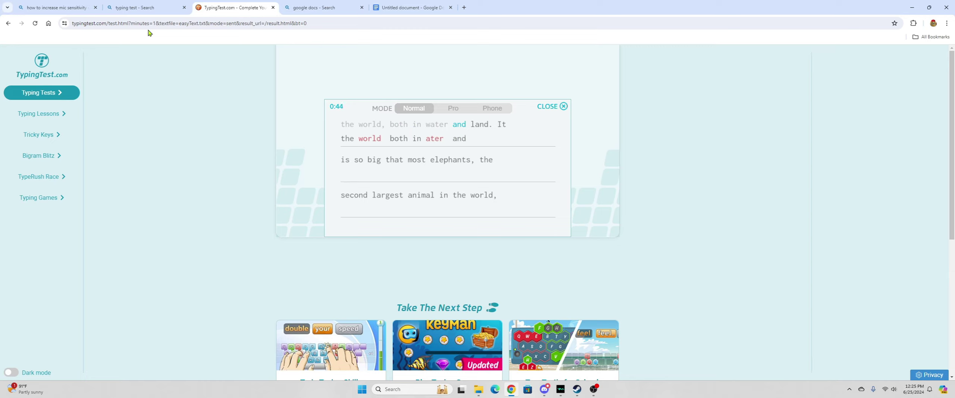
type(" land. Irt is so b")
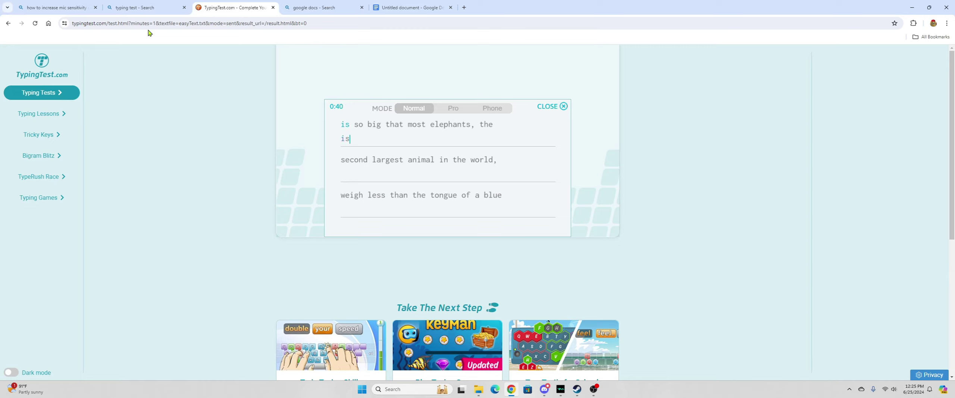
type("ig that most e")
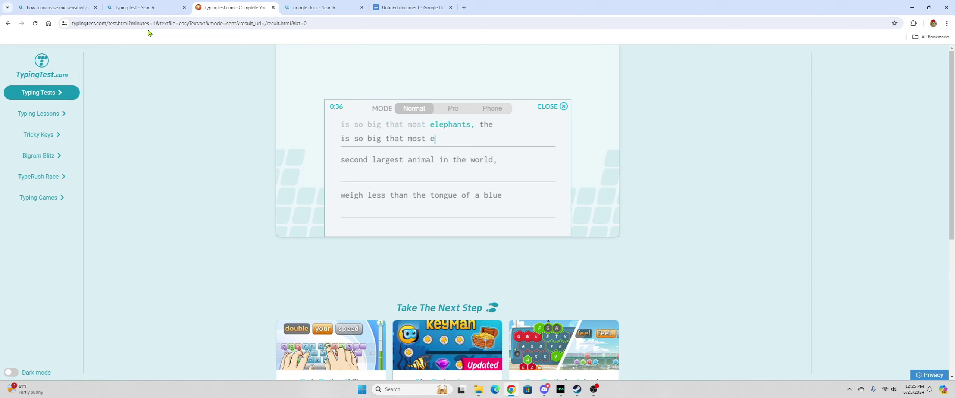
type("lephantsd the sc")
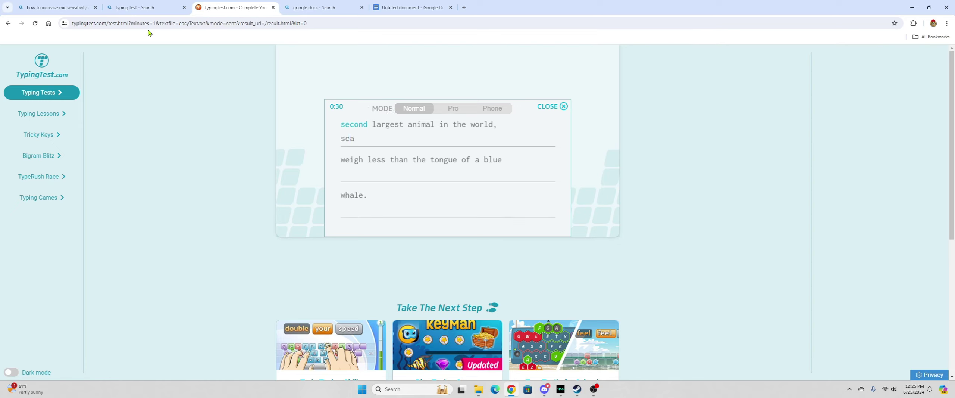
key("BackSpace")
key("BackSpace")
type("secound largest an")
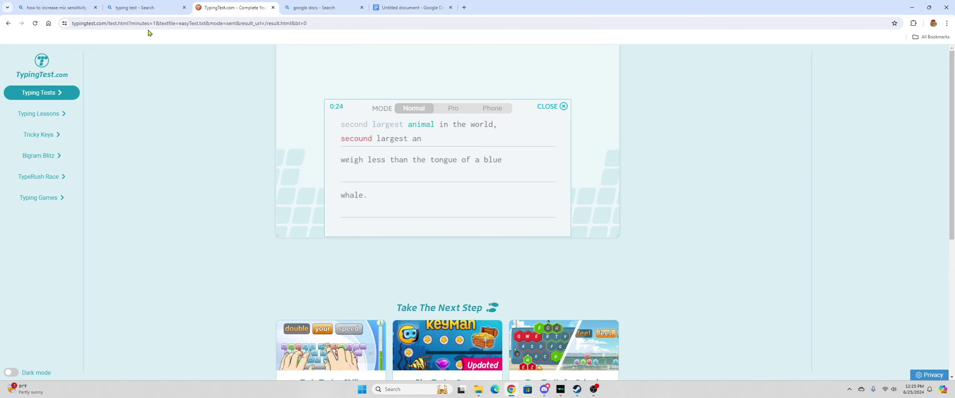
type("imaol in the ")
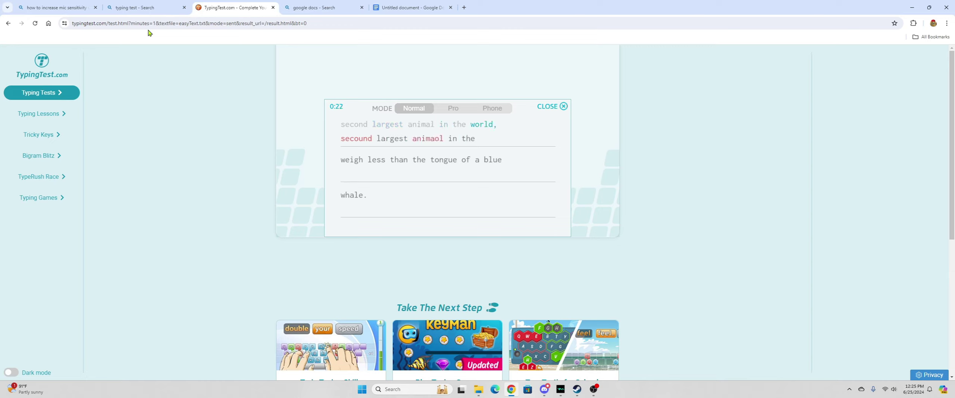
type("world, wei")
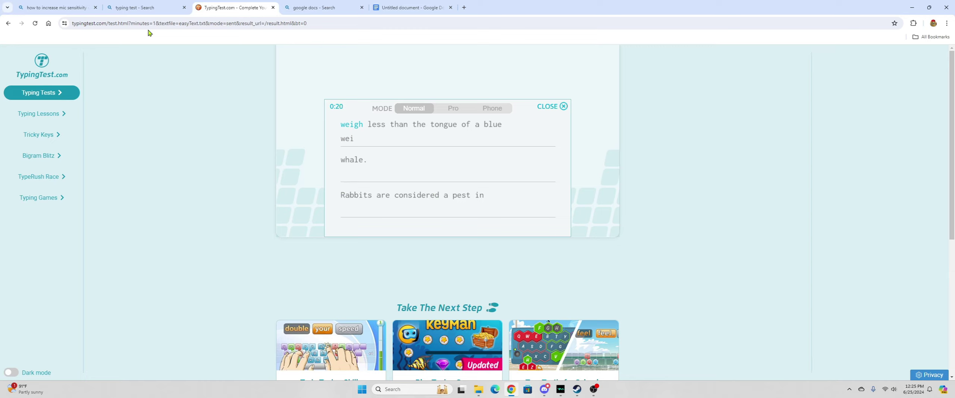
type("gh less than he yhm ")
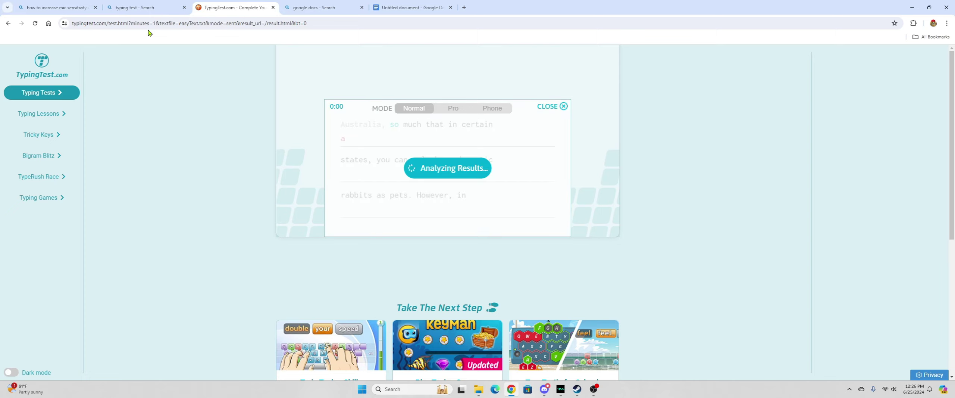
Step: Scroll up to the Your Test Score panel showing 42 WPM, 74% accuracy, 31 WPM net
scroll(186, 74, "up", 6)
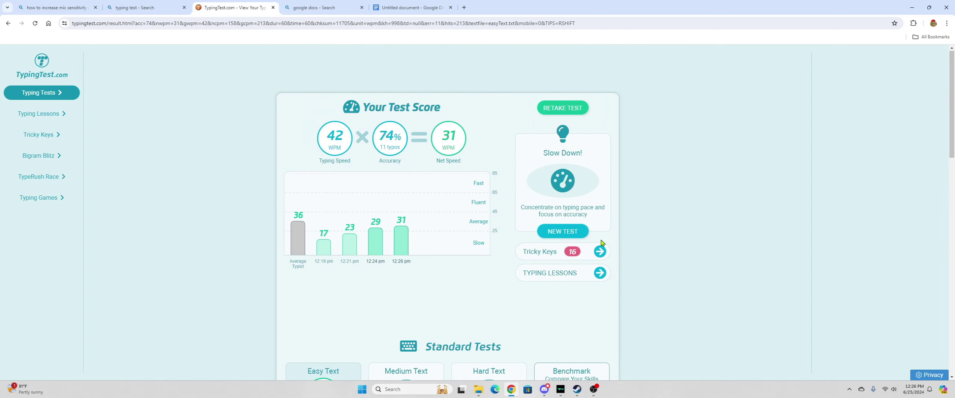